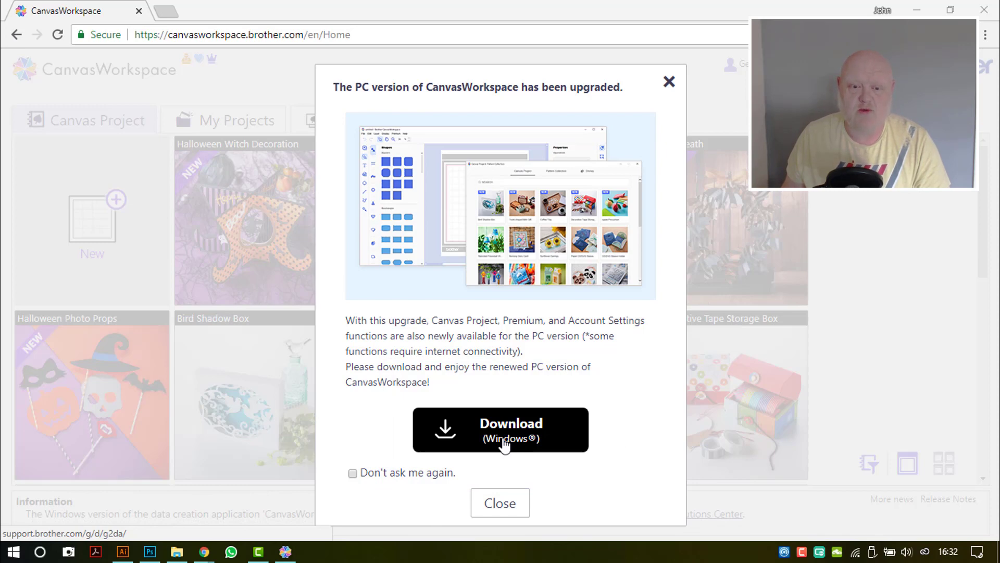
Bring the desktop CanvasWorkspace app forward, showing its version 2.0.0 About dialog.
click(290, 556)
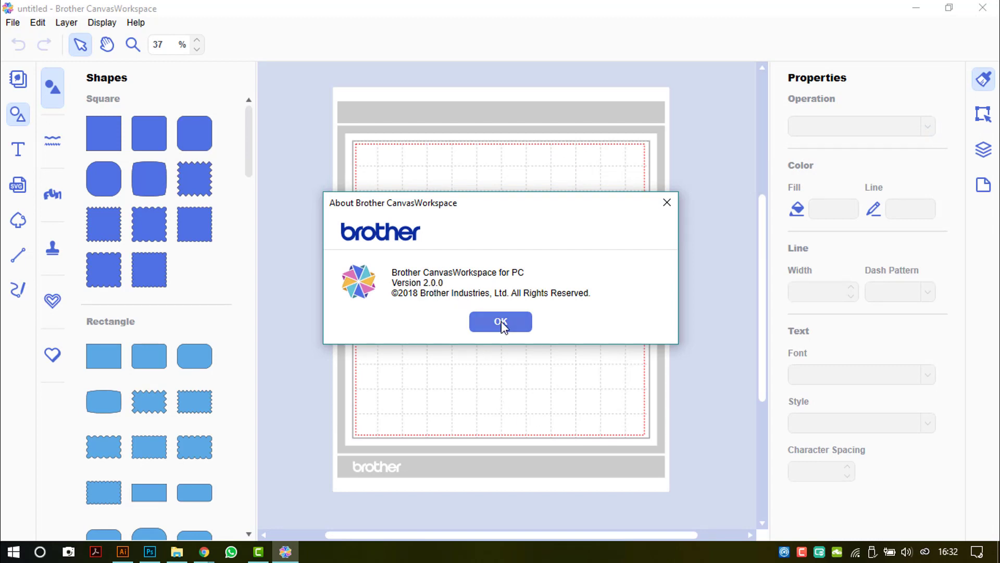
Close the About Brother CanvasWorkspace dialog to reveal the empty untitled cutting mat.
click(500, 322)
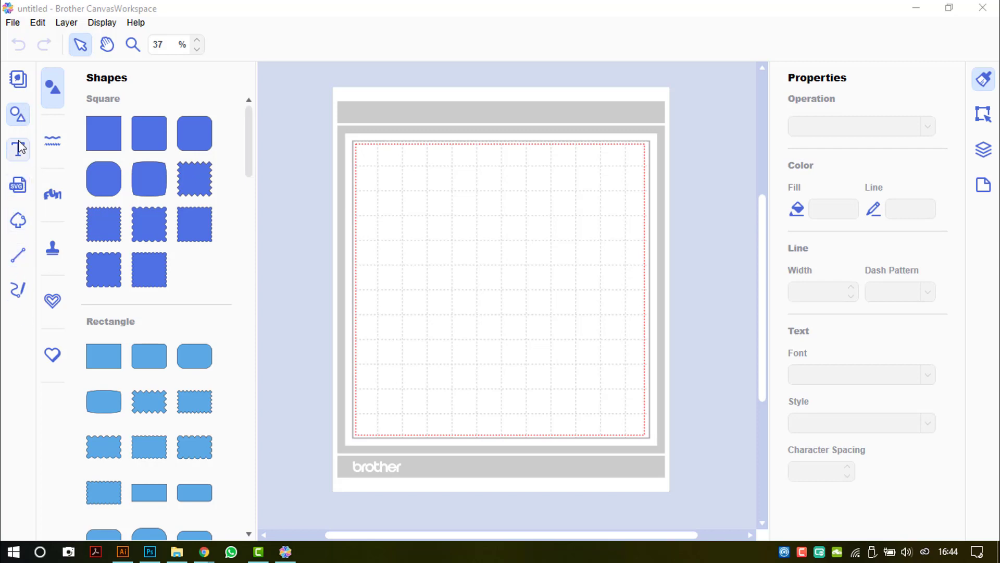
click(18, 79)
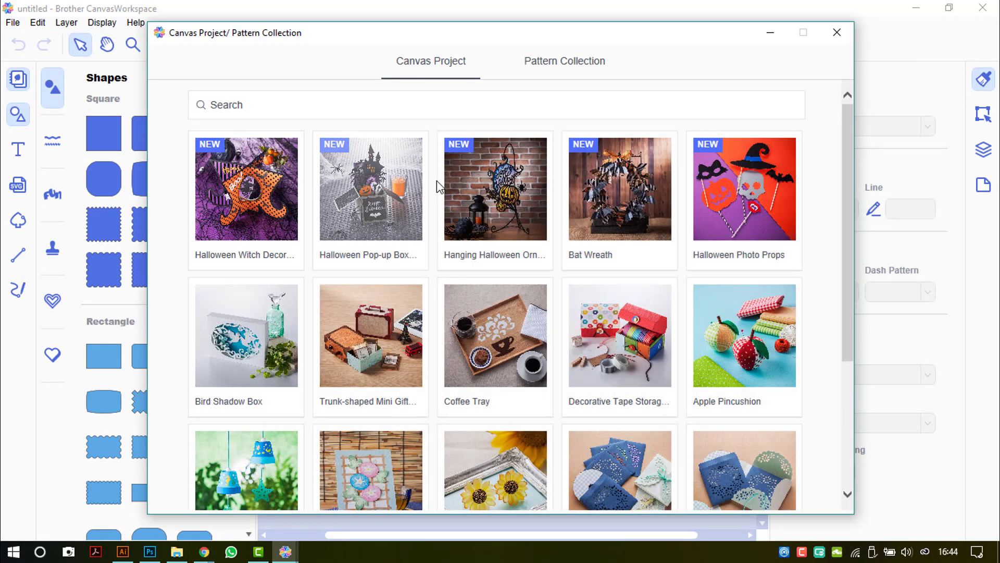
click(573, 73)
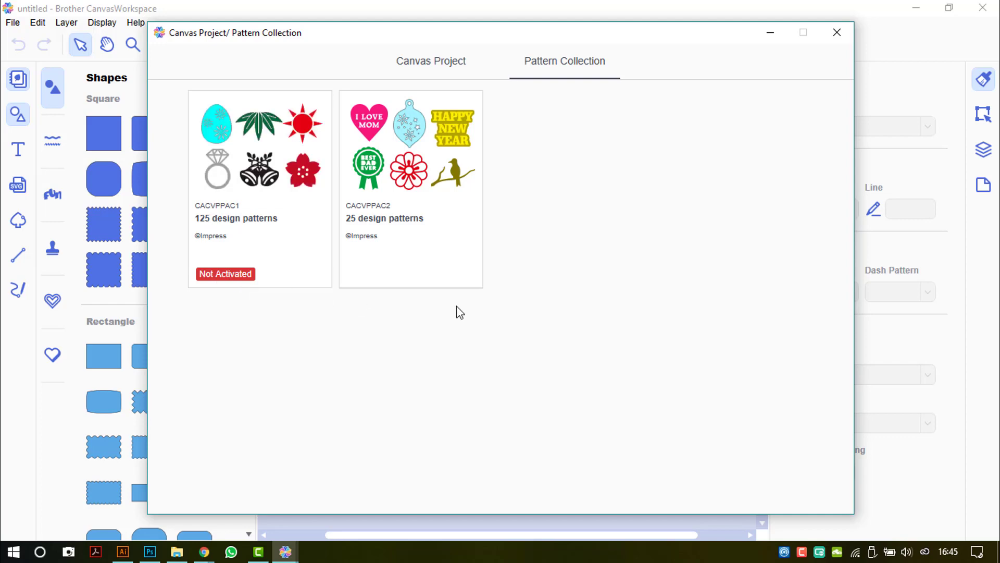
click(835, 33)
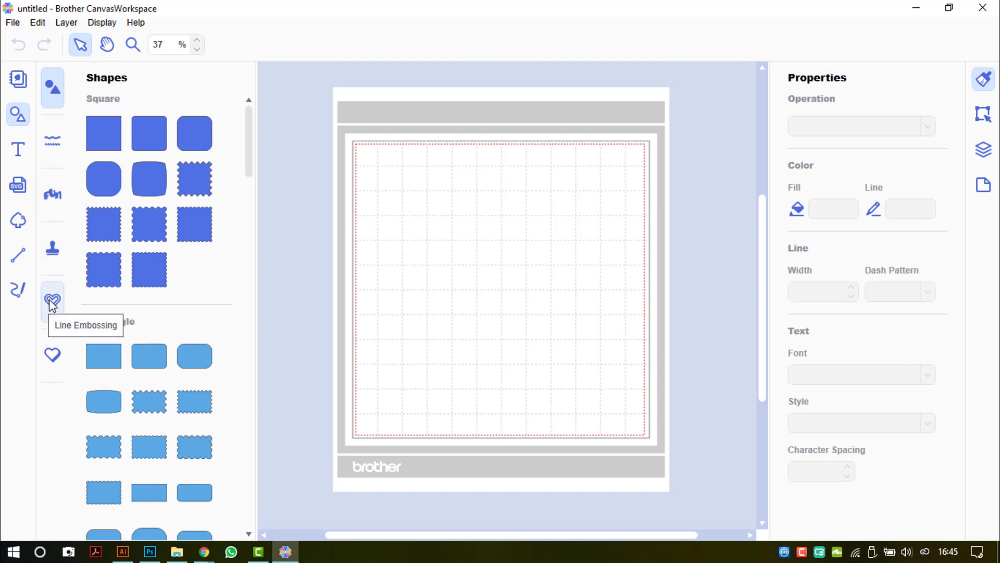
Switch the shapes panel to the Stamp library and scroll through its frames, banners and arrows.
click(58, 255)
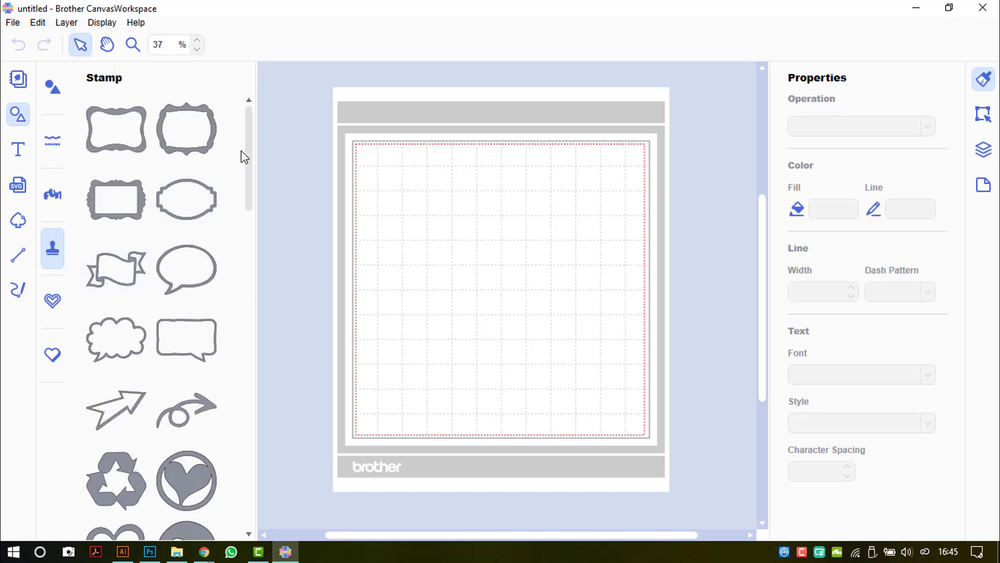
drag(250, 157, 250, 131)
Review the File menu's Import from Your Cutting Machine and FCM transfer entries.
click(14, 24)
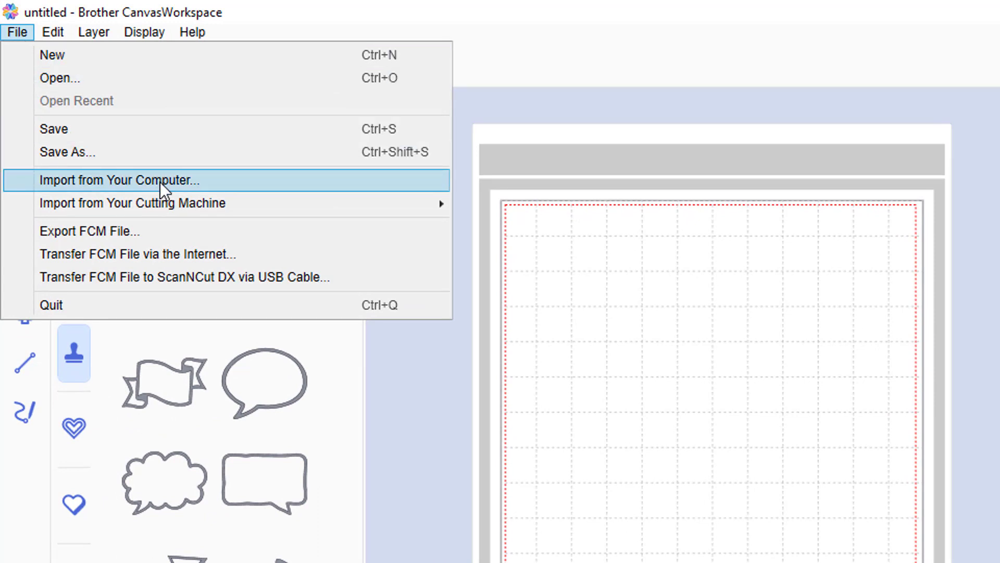
mouse_move(161, 199)
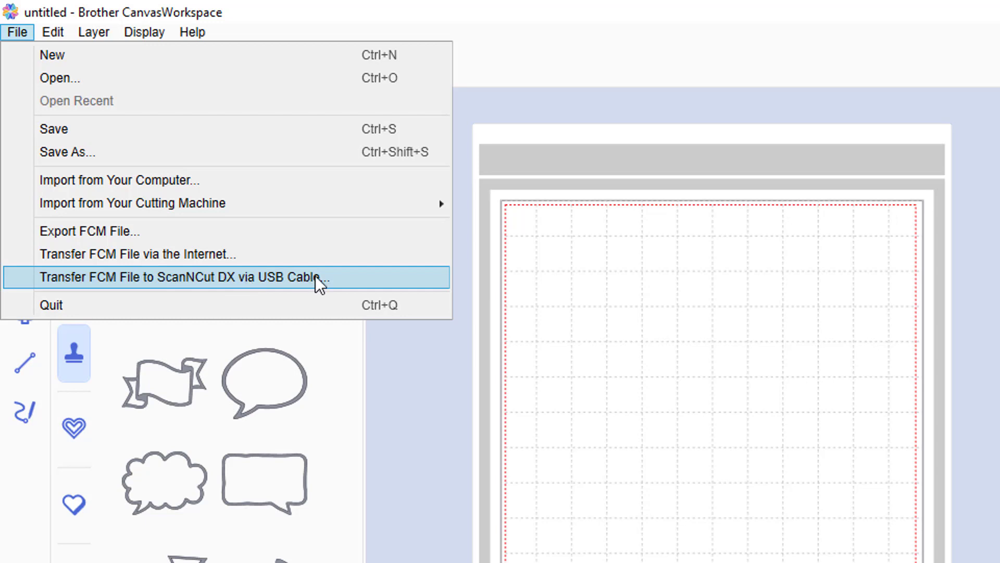
Browse the Edit, Layer, Display and Help menus, then run Help > Update Account Information.
click(61, 32)
click(61, 32)
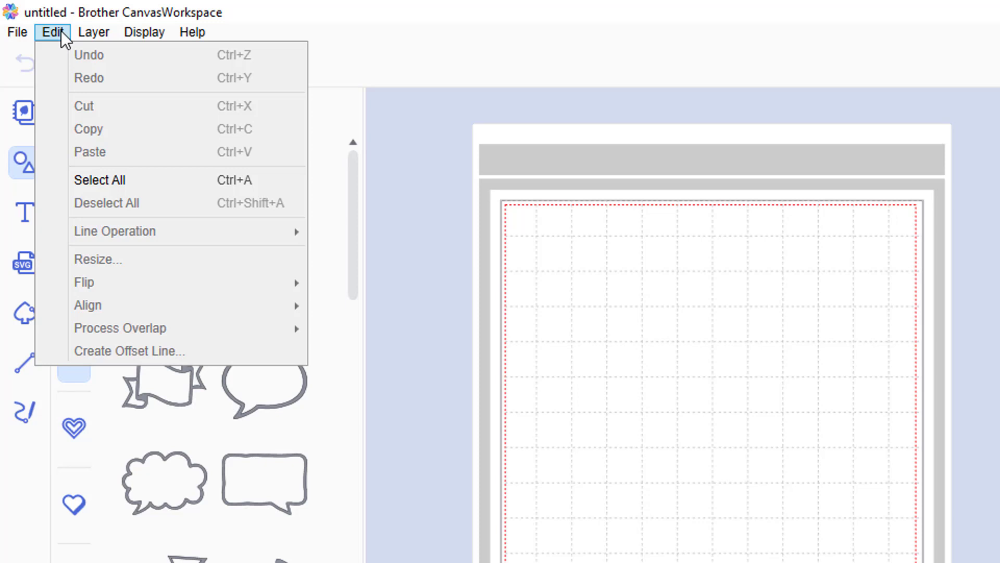
mouse_move(93, 31)
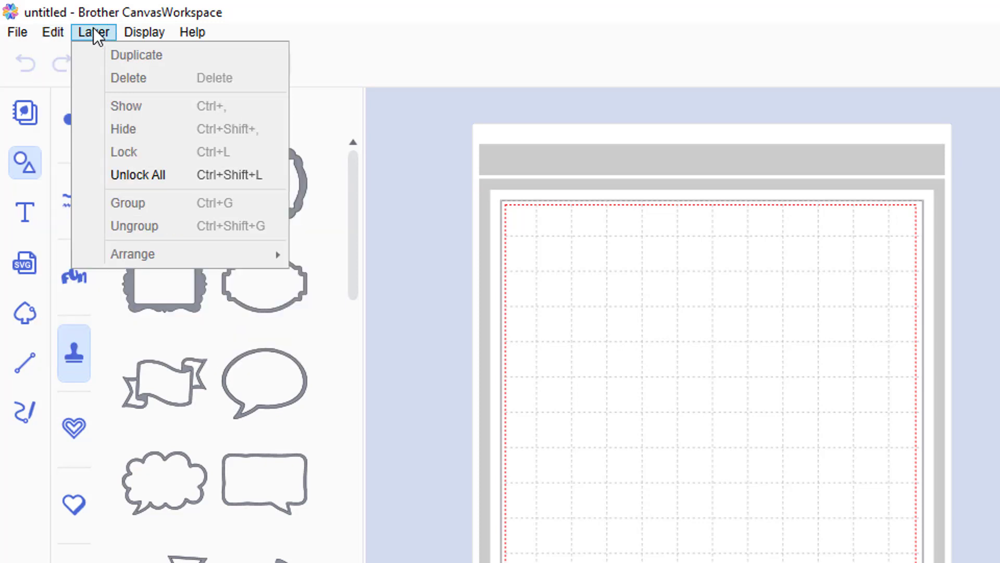
mouse_move(133, 35)
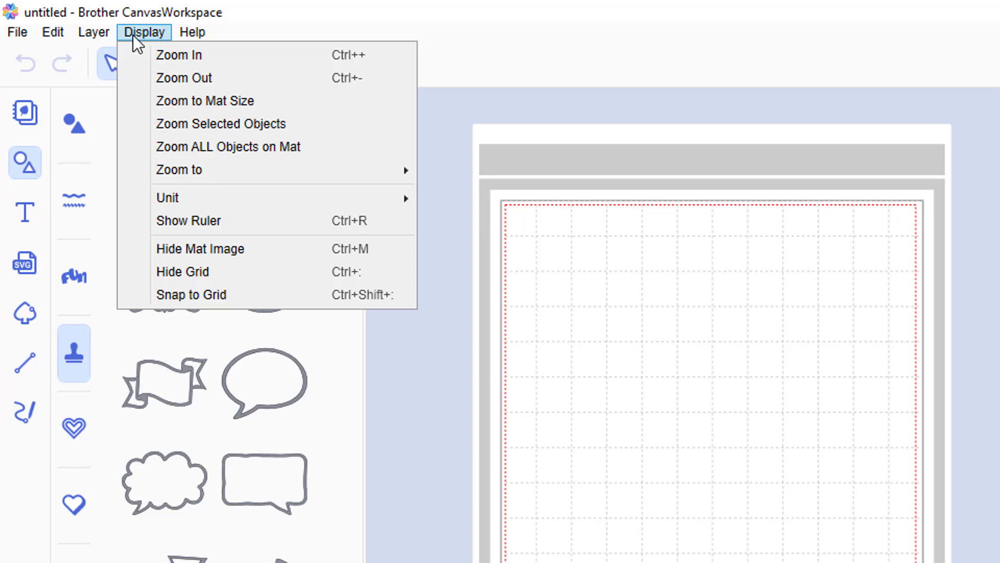
mouse_move(188, 32)
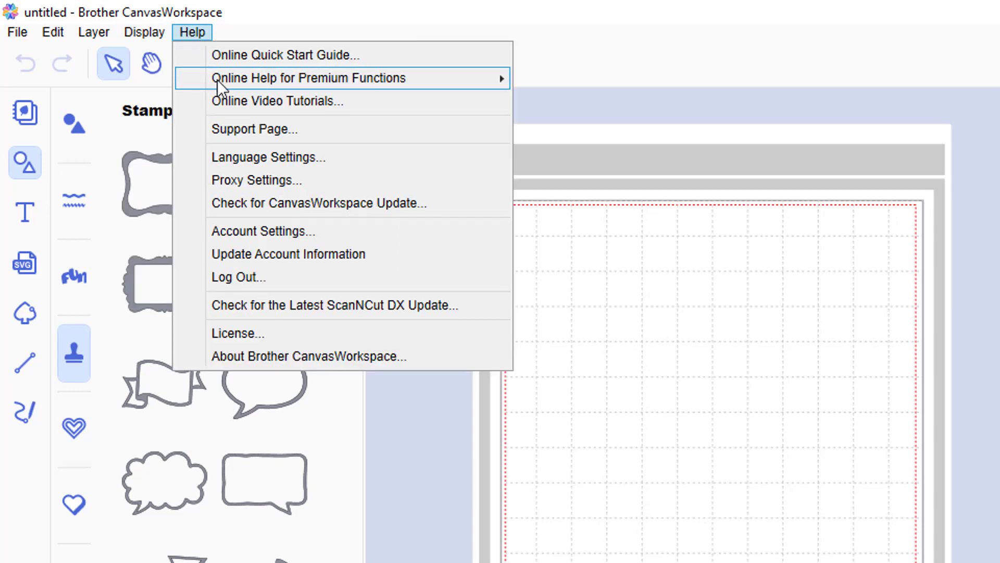
mouse_move(217, 81)
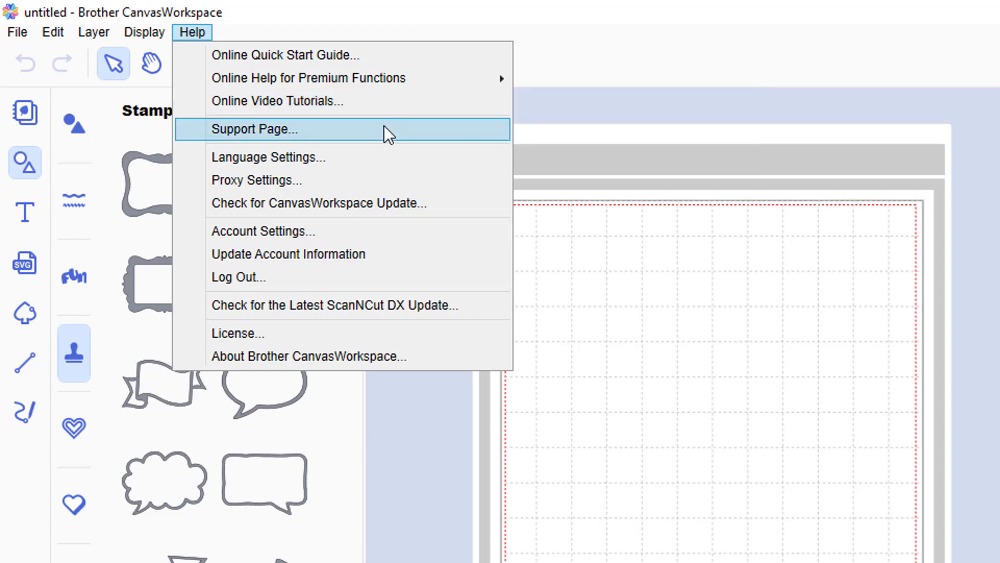
click(376, 250)
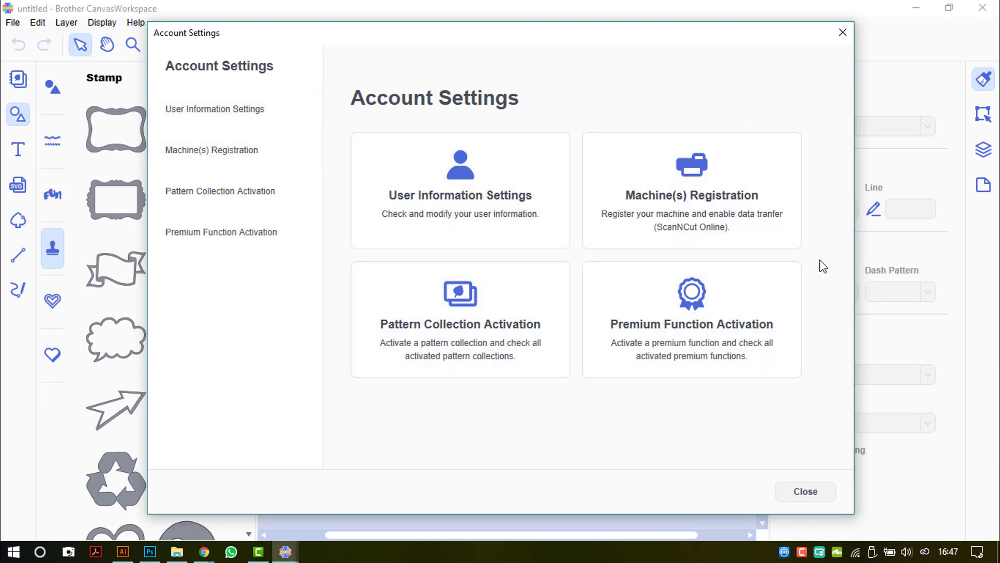
click(806, 492)
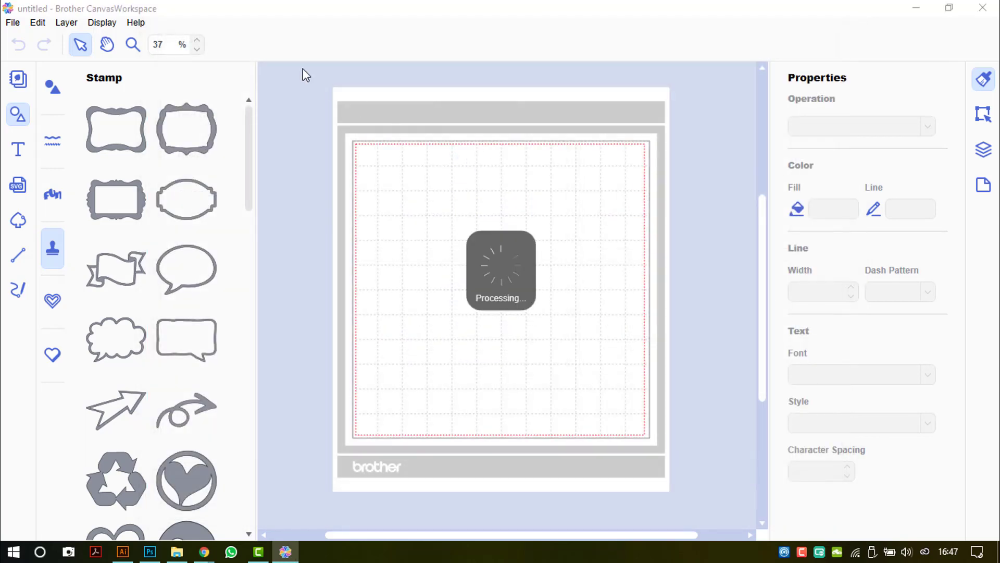
click(141, 23)
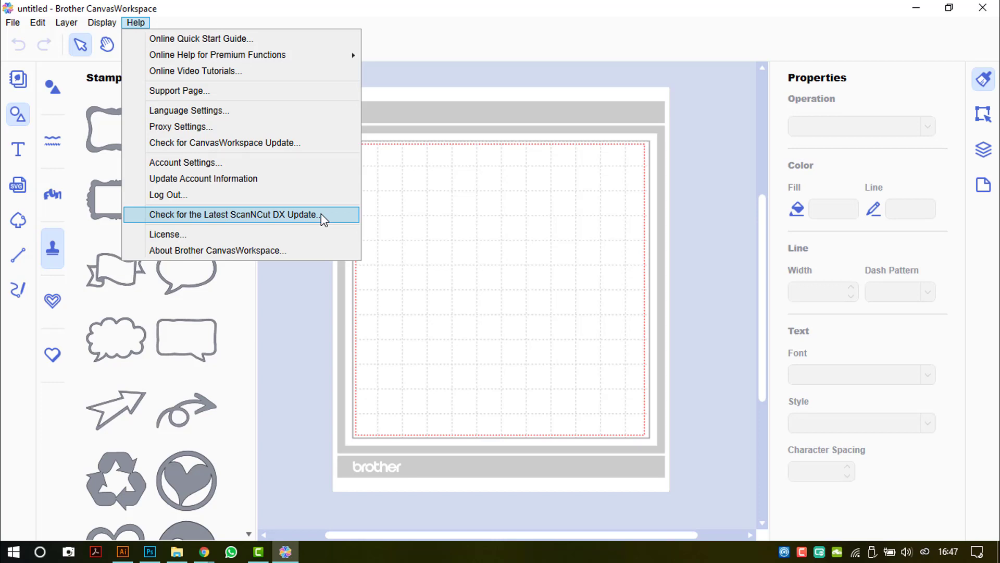
click(487, 207)
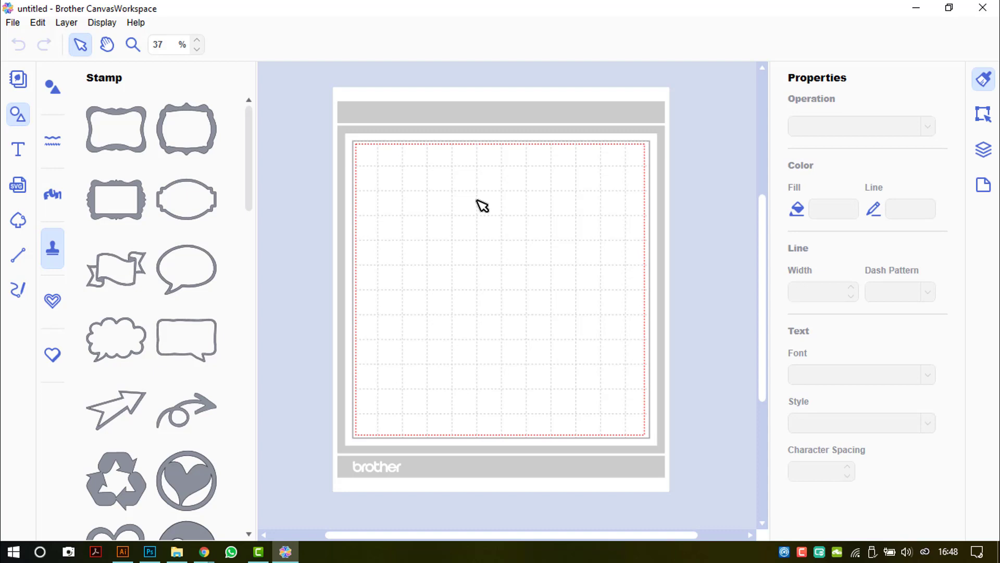
click(986, 191)
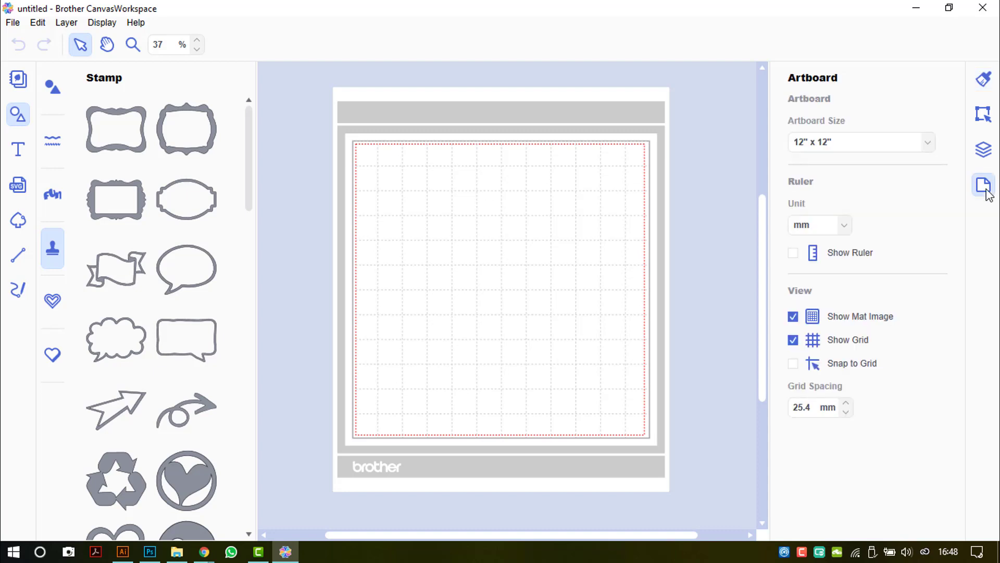
click(983, 151)
click(985, 118)
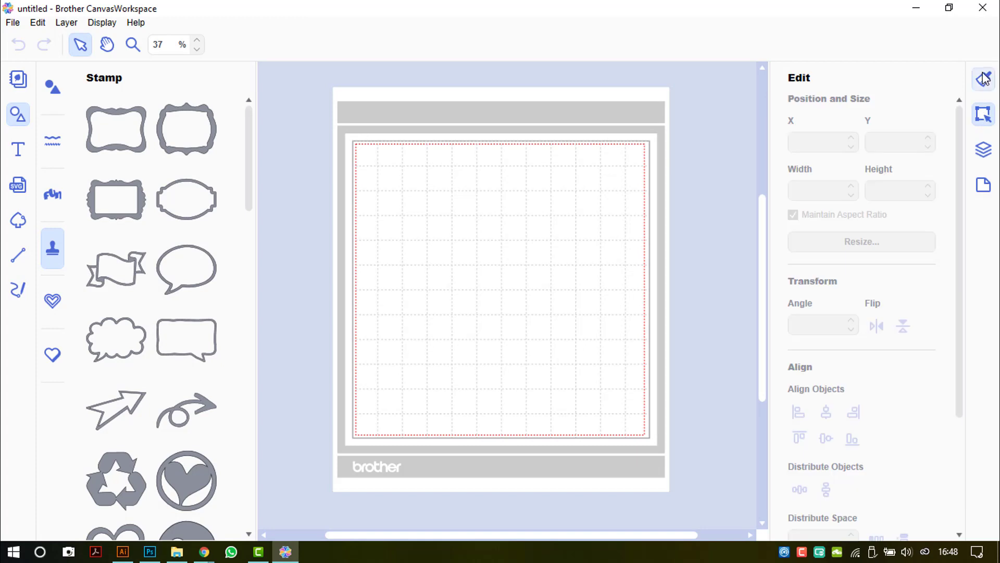
scroll(942, 144, down, 3)
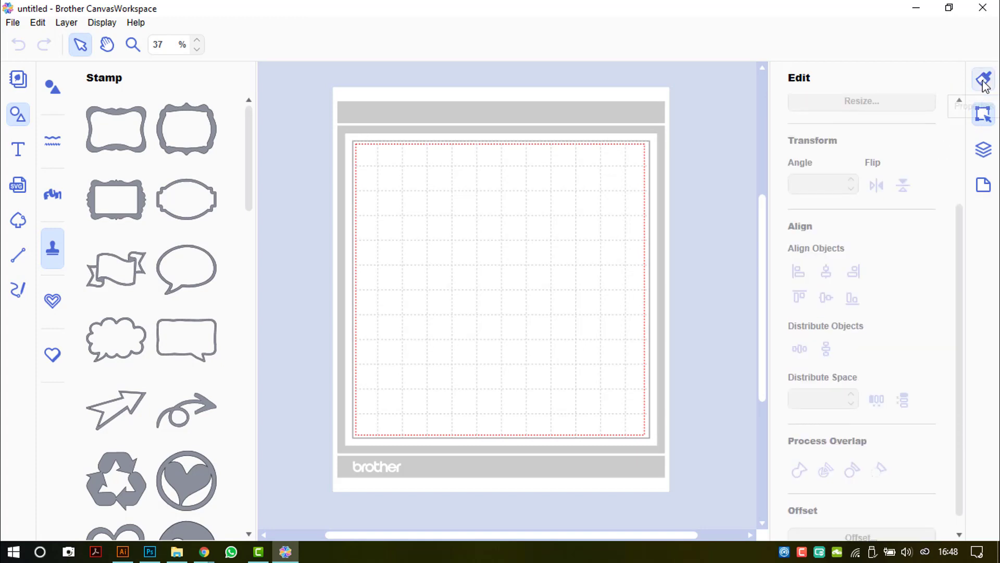
click(984, 80)
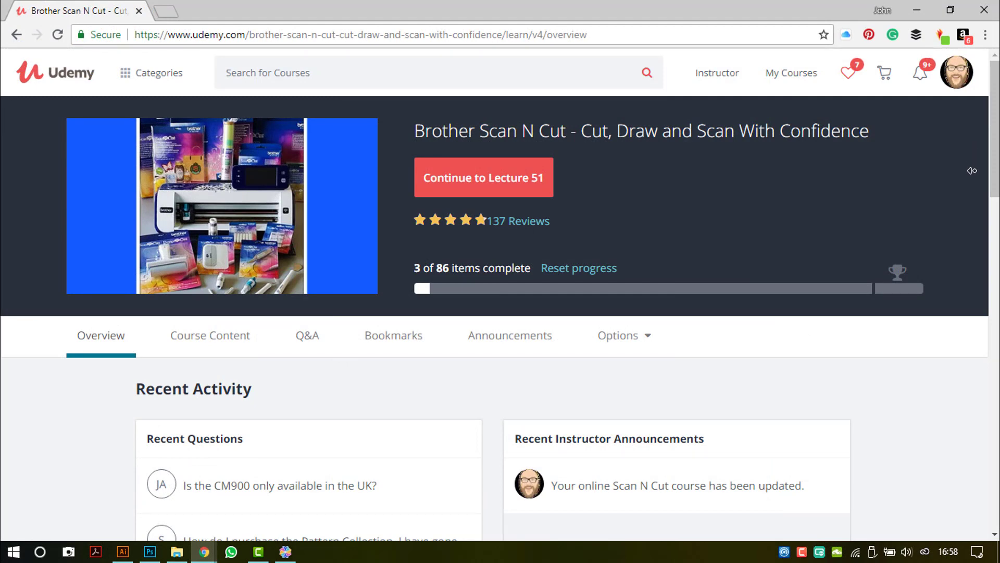
scroll(970, 180, down, 1)
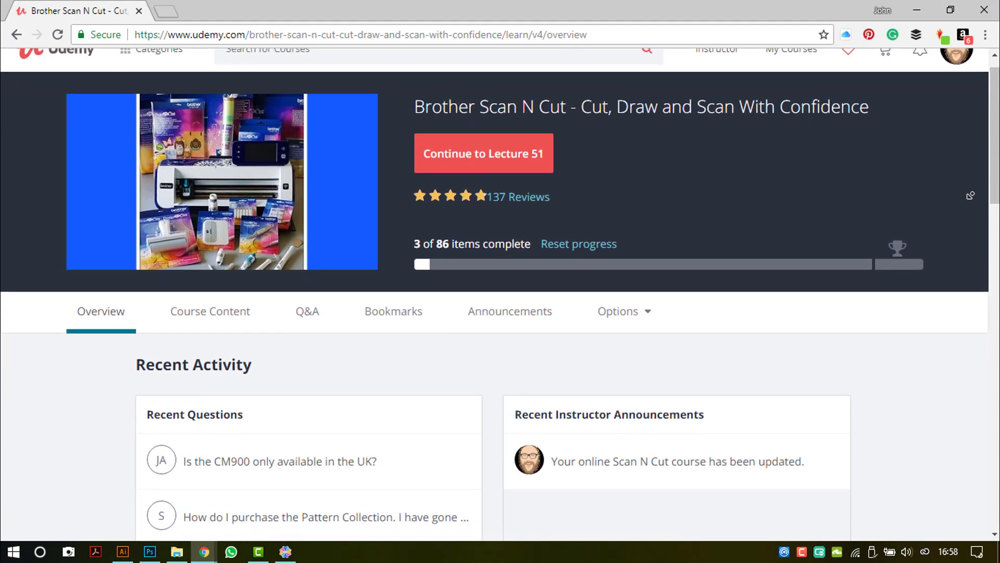
scroll(970, 195, down, 2)
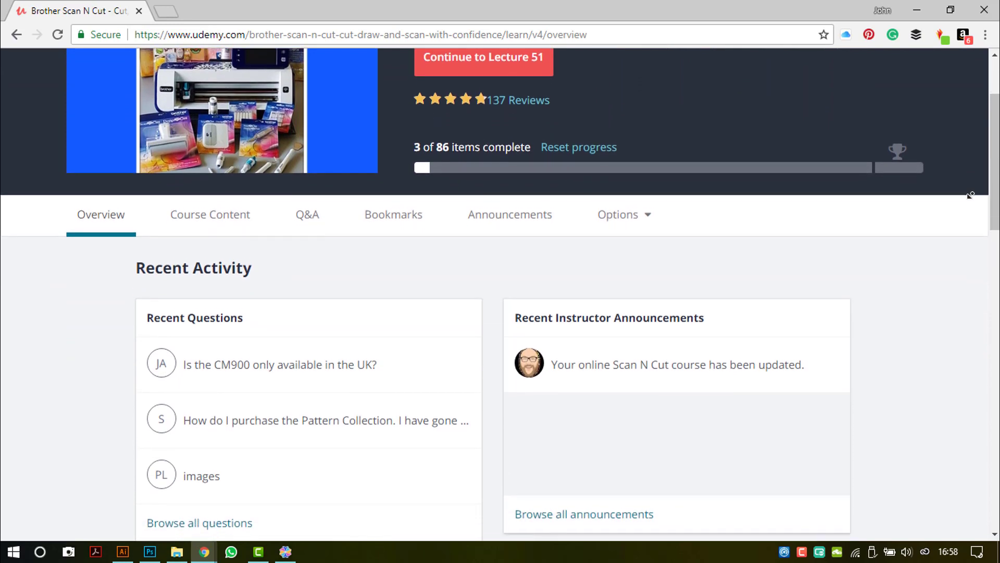
scroll(971, 196, down, 2)
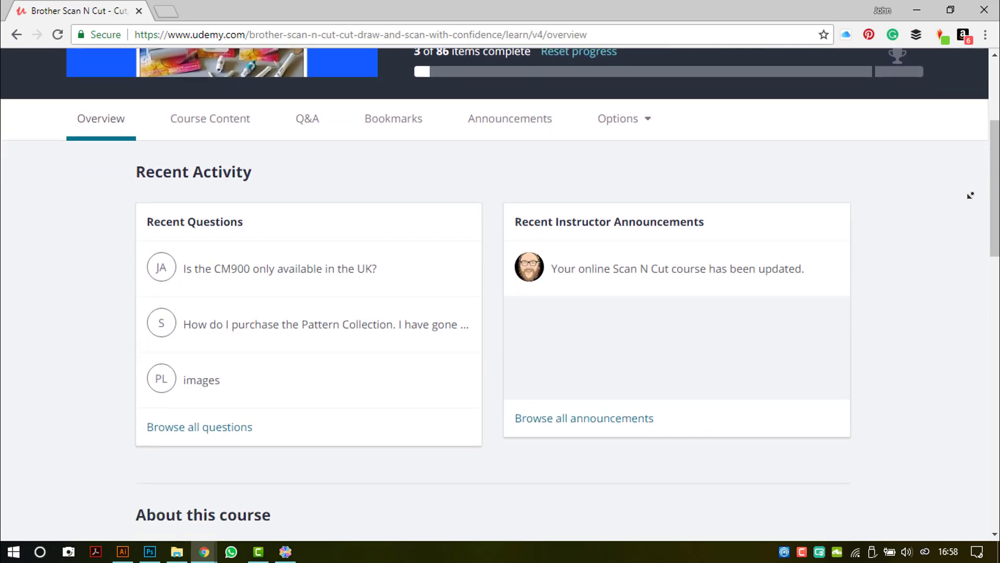
scroll(971, 196, down, 2)
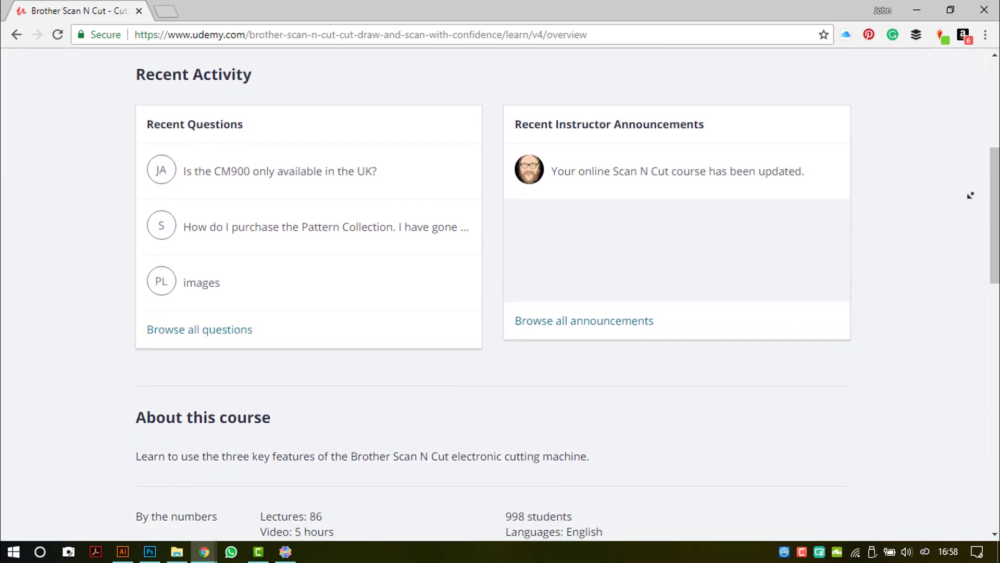
scroll(970, 195, down, 2)
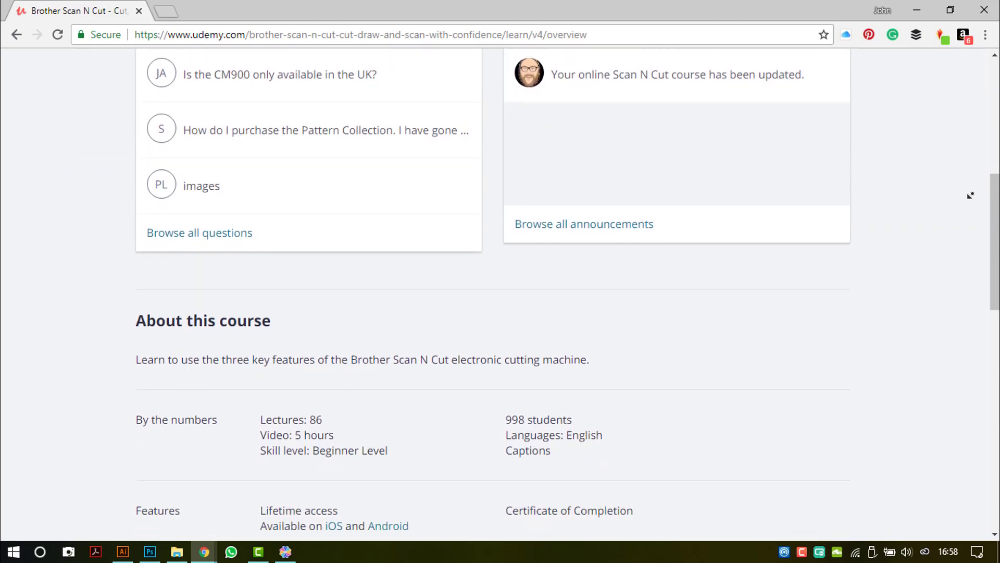
scroll(970, 196, down, 2)
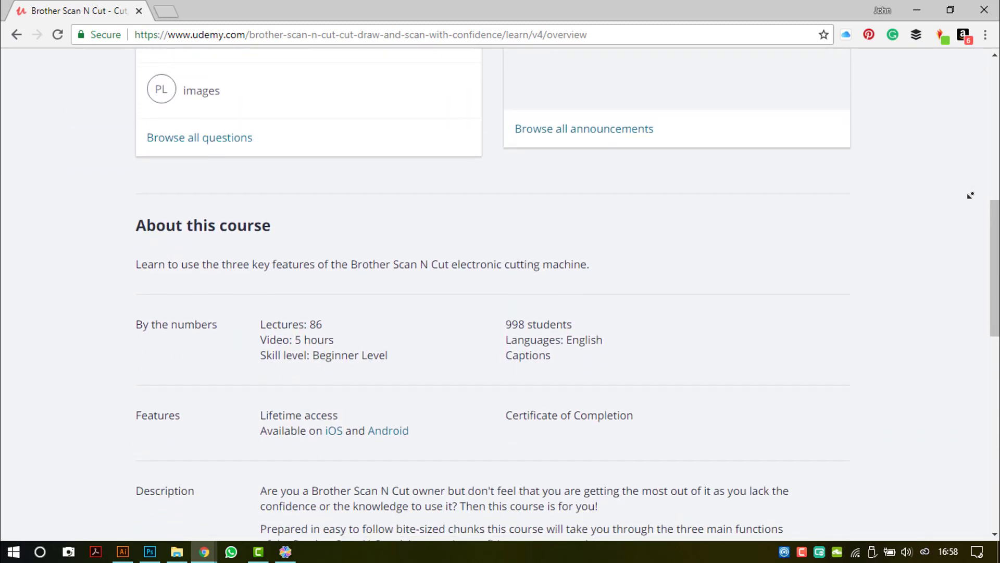
scroll(970, 195, down, 2)
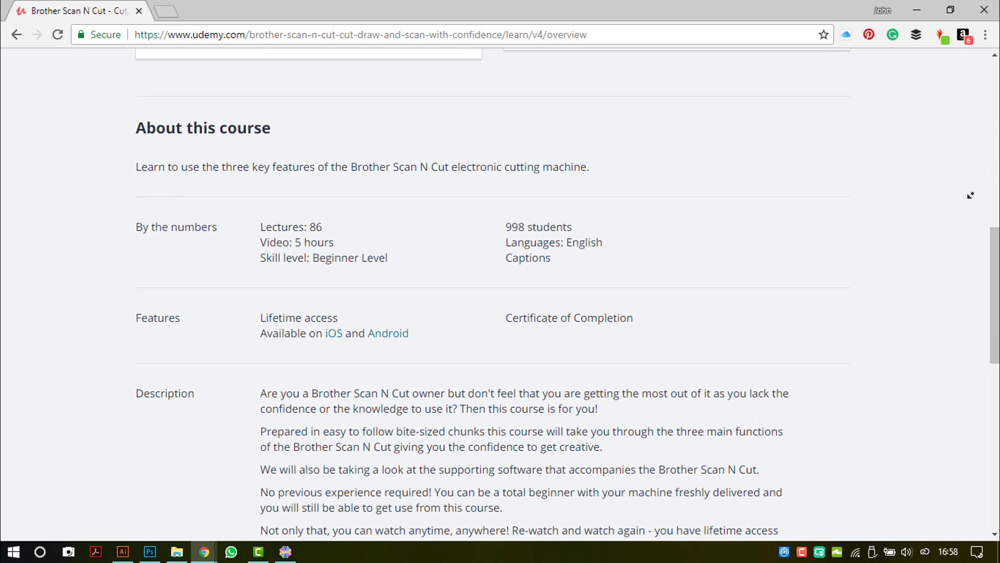
scroll(970, 196, down, 2)
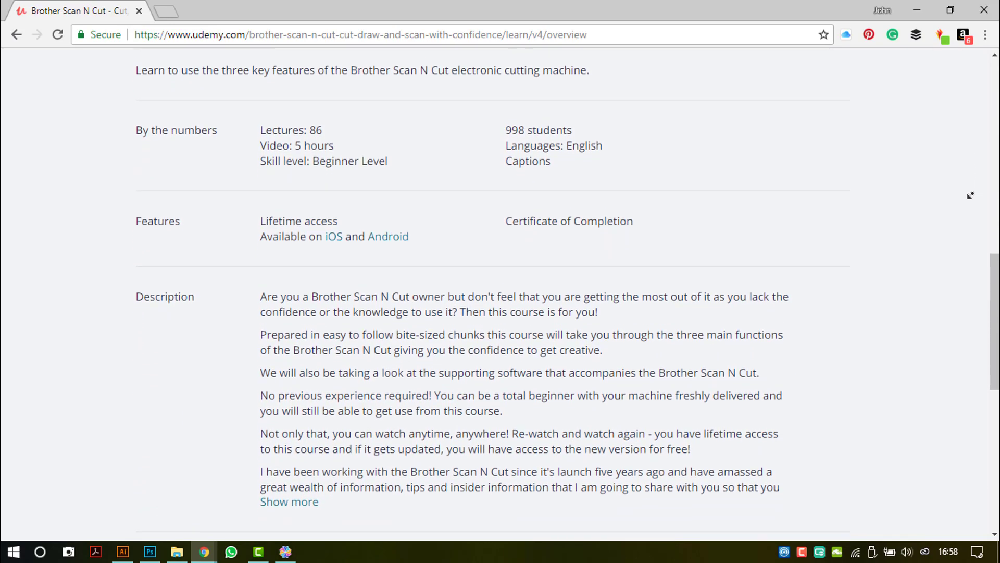
scroll(970, 195, down, 2)
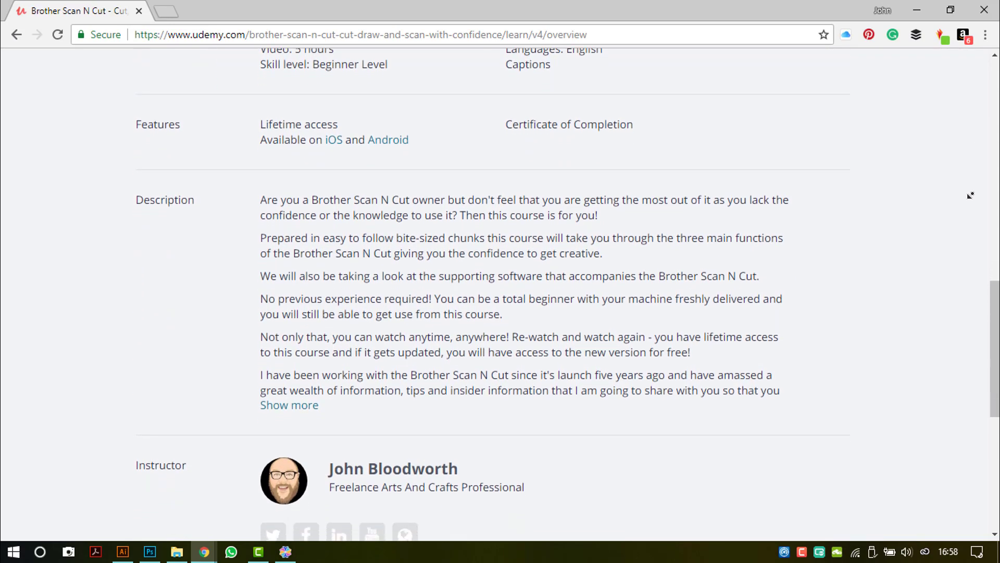
scroll(970, 195, down, 2)
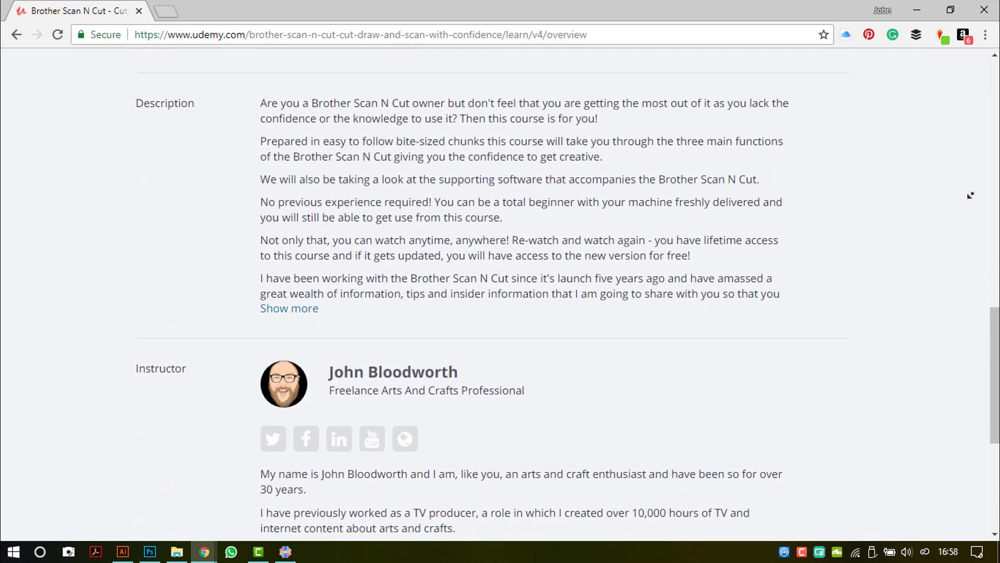
scroll(970, 196, down, 2)
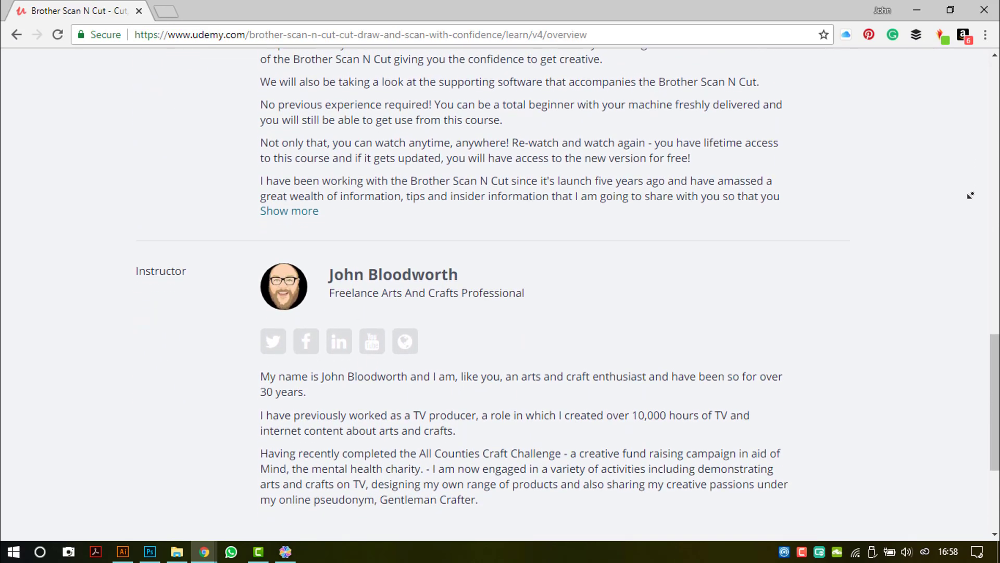
scroll(970, 195, down, 2)
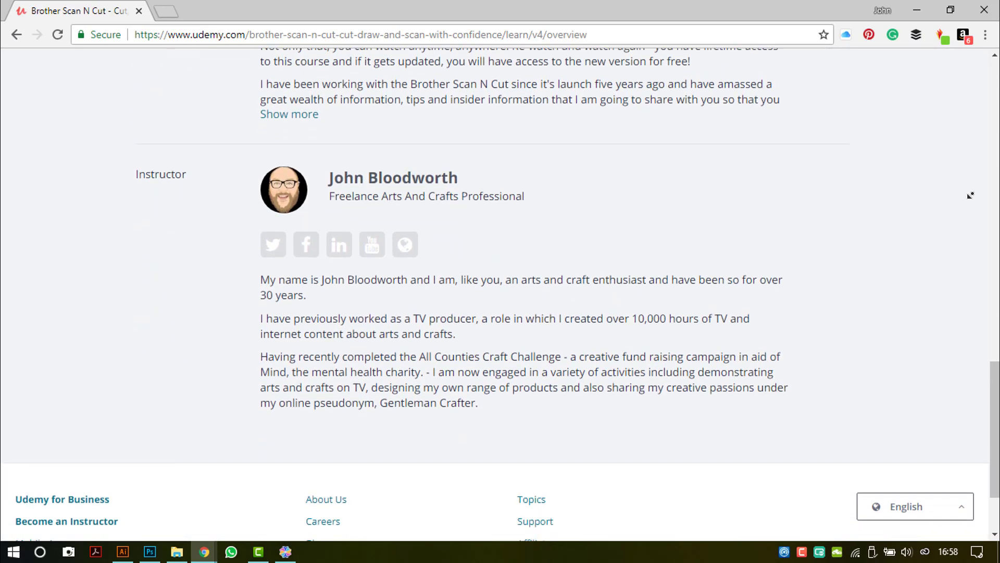
drag(994, 375, 995, 71)
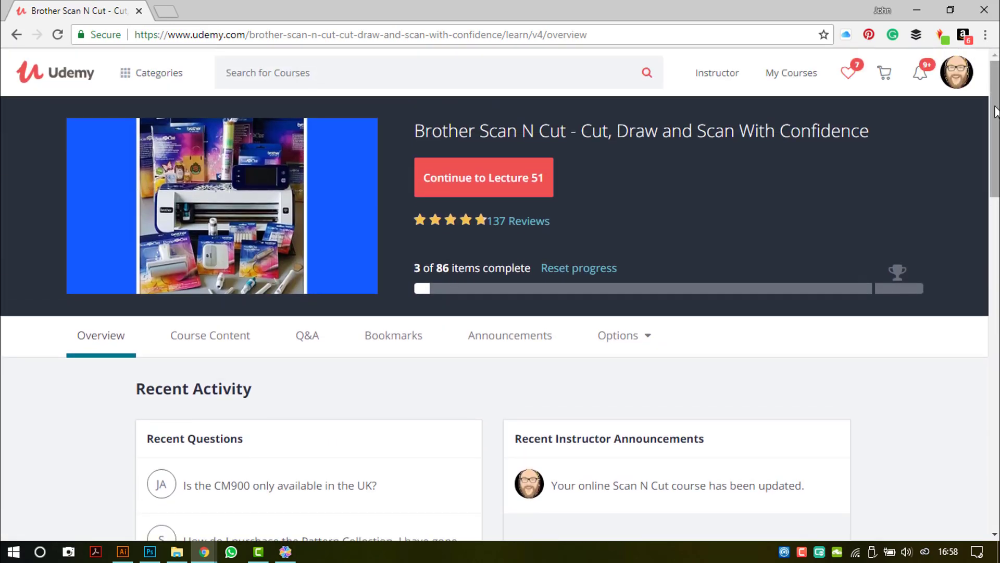